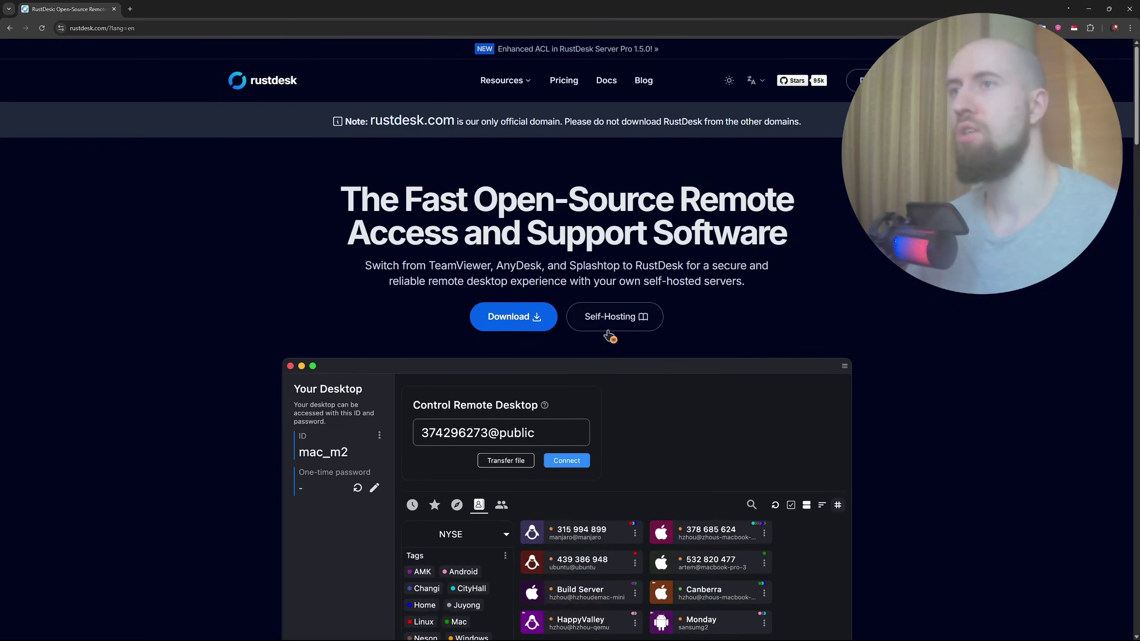
Step: Click Download on rustdesk.com to open the RustDesk 1.4.1 GitHub release page
left_click(514, 318)
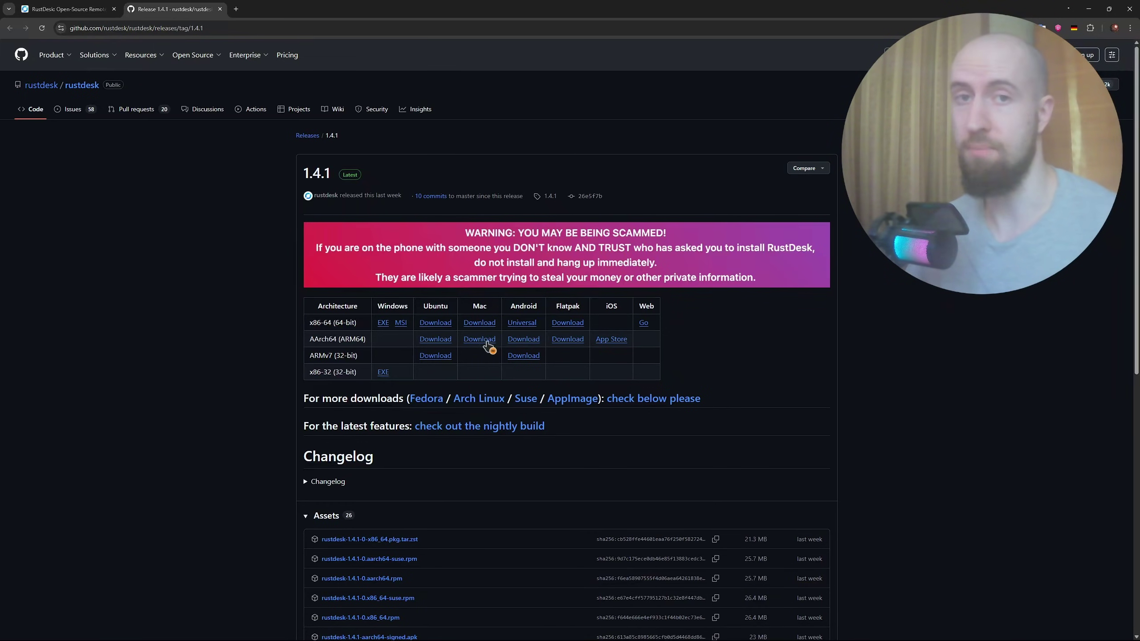
Step: Download and run the rustdesk-1.4.1-x86_64.exe installer from the release's Assets list
scroll(610, 335, "down", 4)
scroll(564, 350, "up", 4)
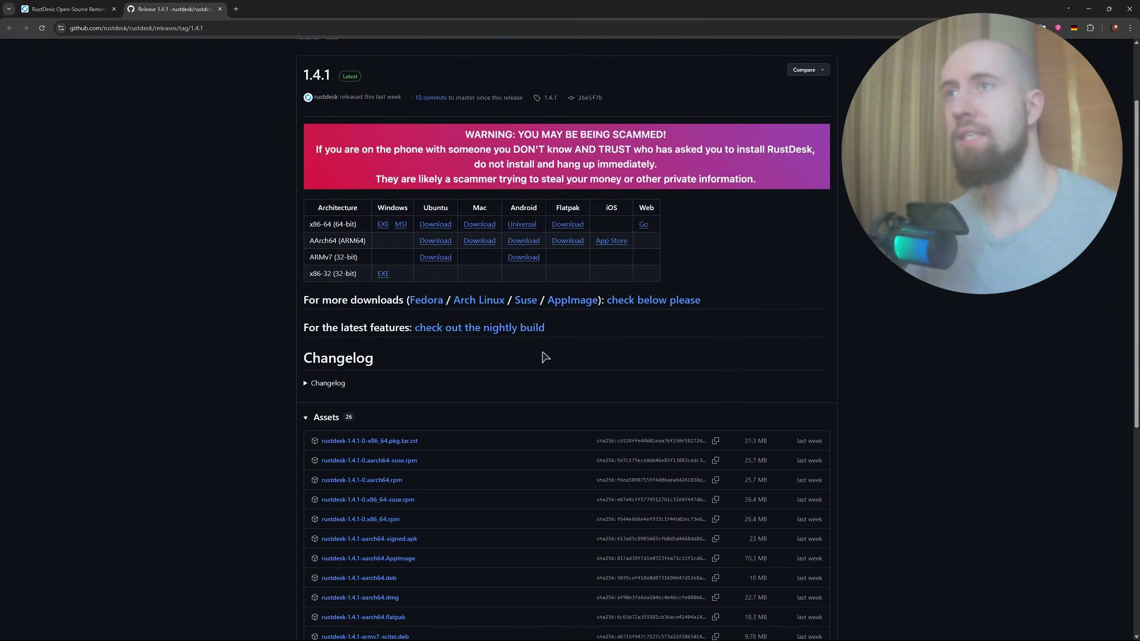
scroll(601, 360, "down", 6)
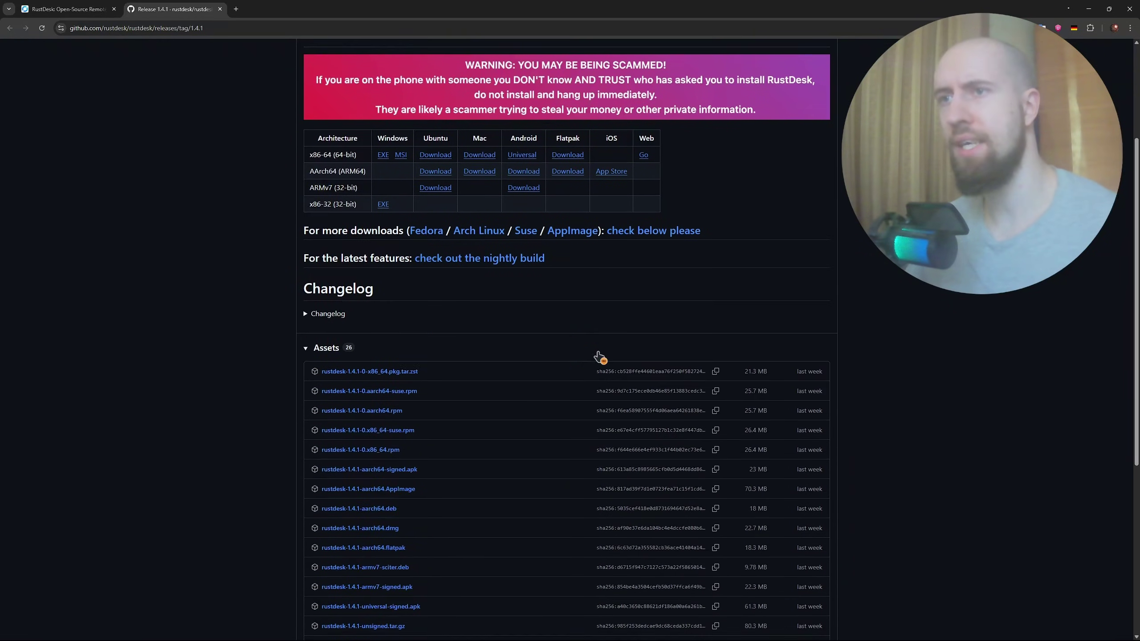
scroll(516, 308, "down", 2)
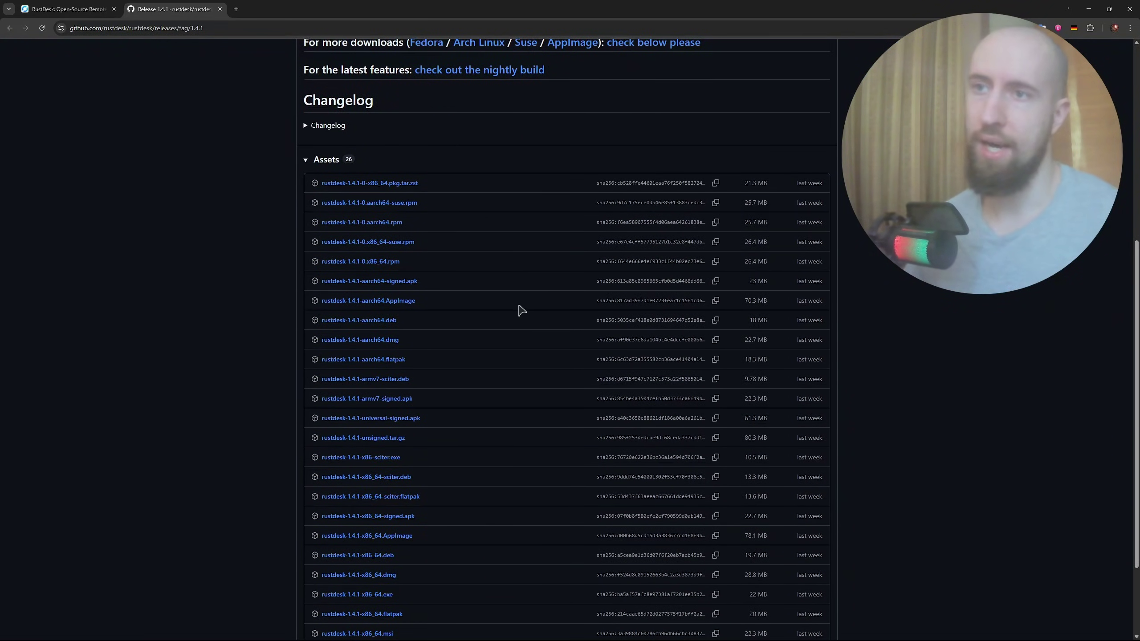
scroll(512, 306, "down", 1)
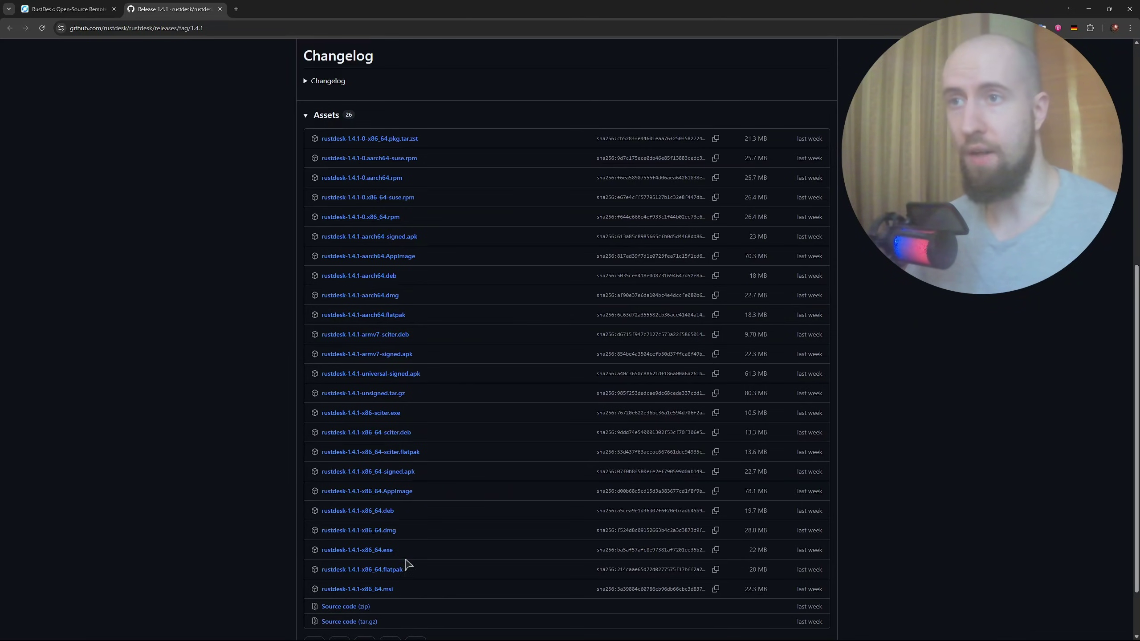
left_click(392, 553)
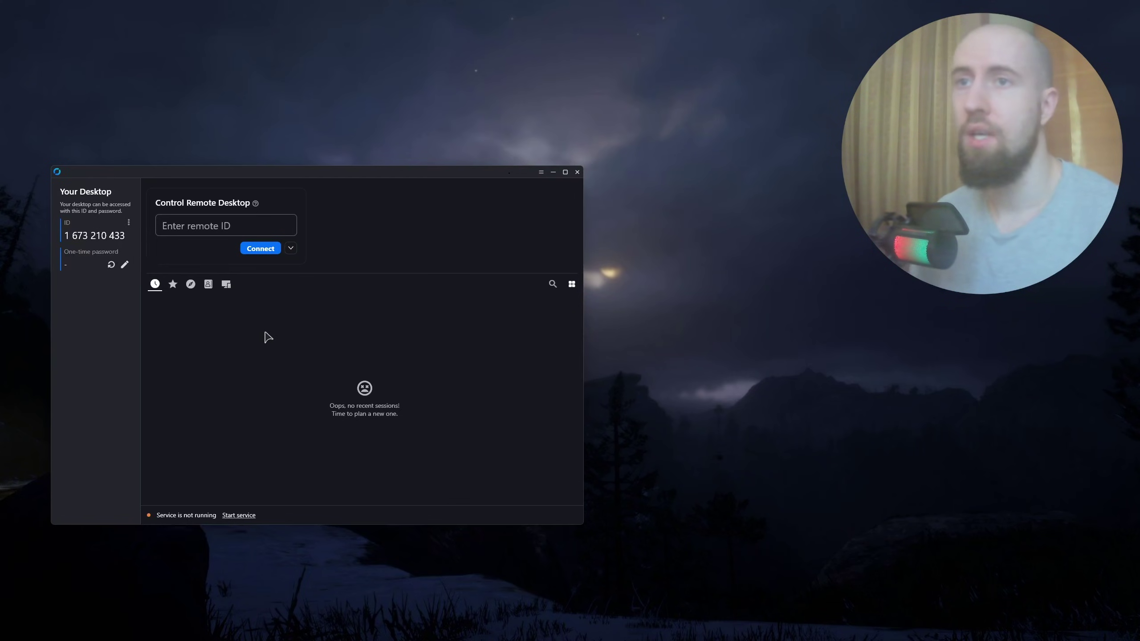
Step: Start the RustDesk service so the status reads Ready, then open the General settings
left_click(240, 516)
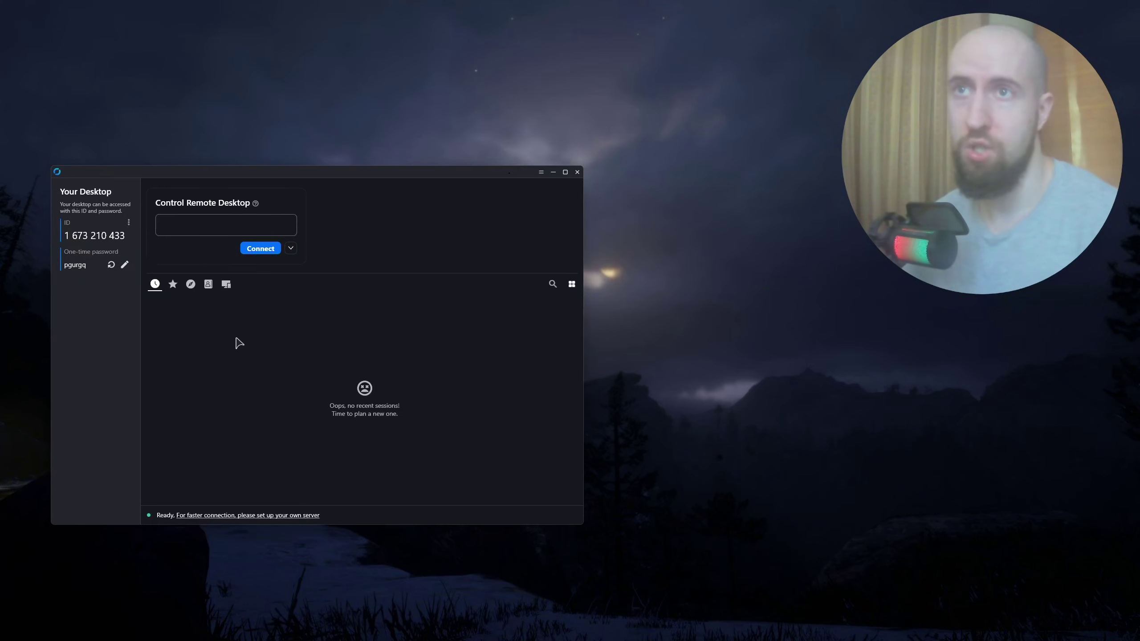
left_click(541, 172)
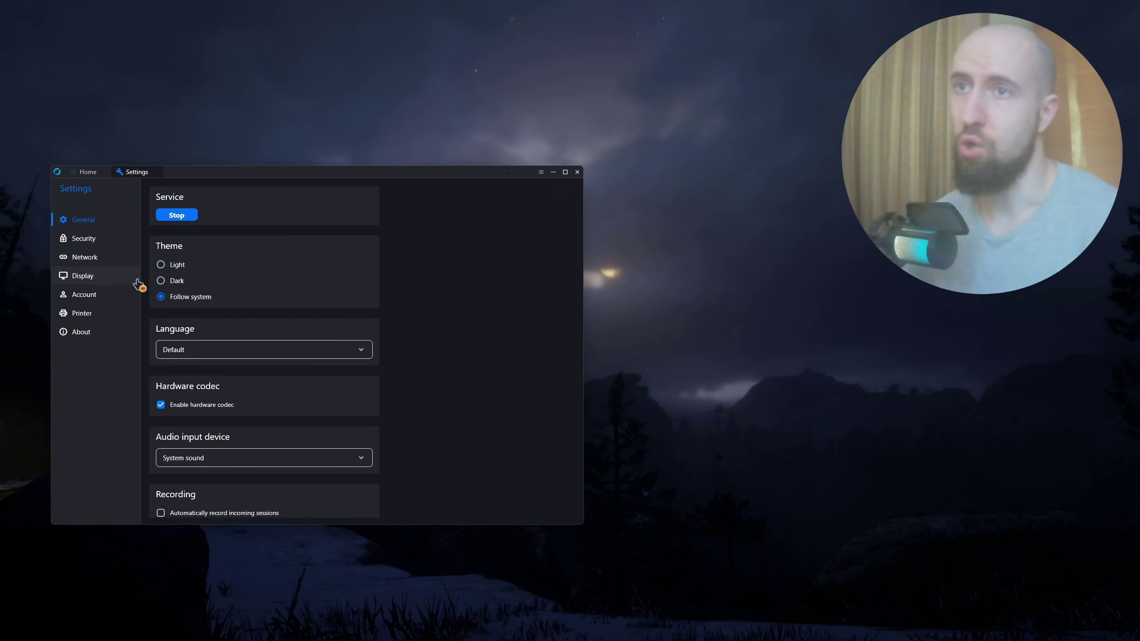
Step: Unlock the Security settings and uncheck Enable camera, leaving Custom permissions
left_click(109, 238)
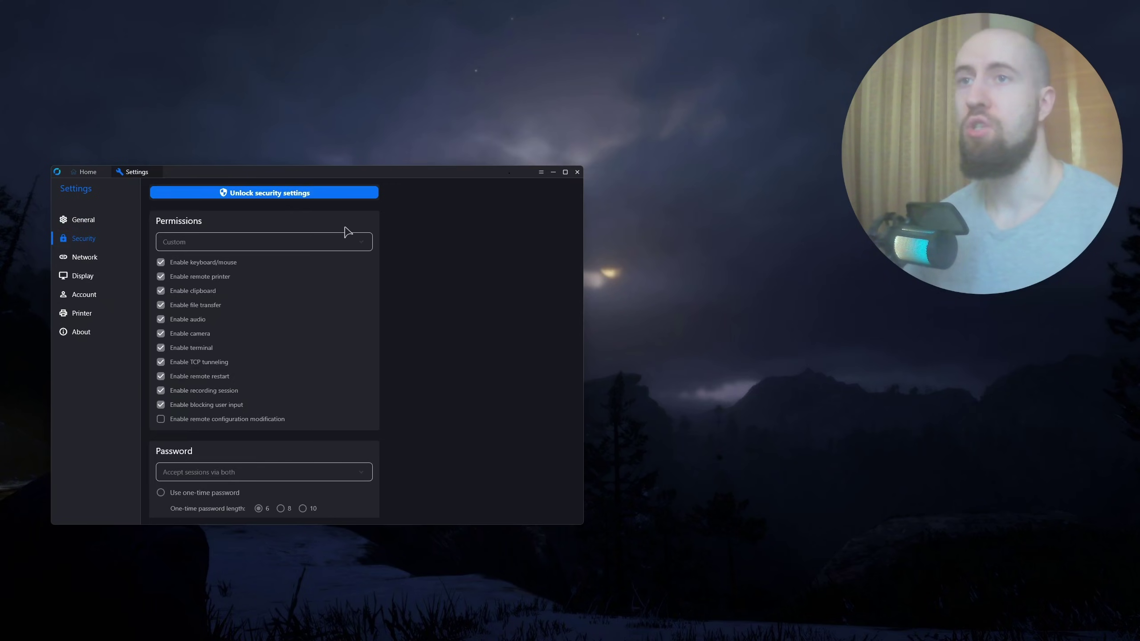
left_click(270, 192)
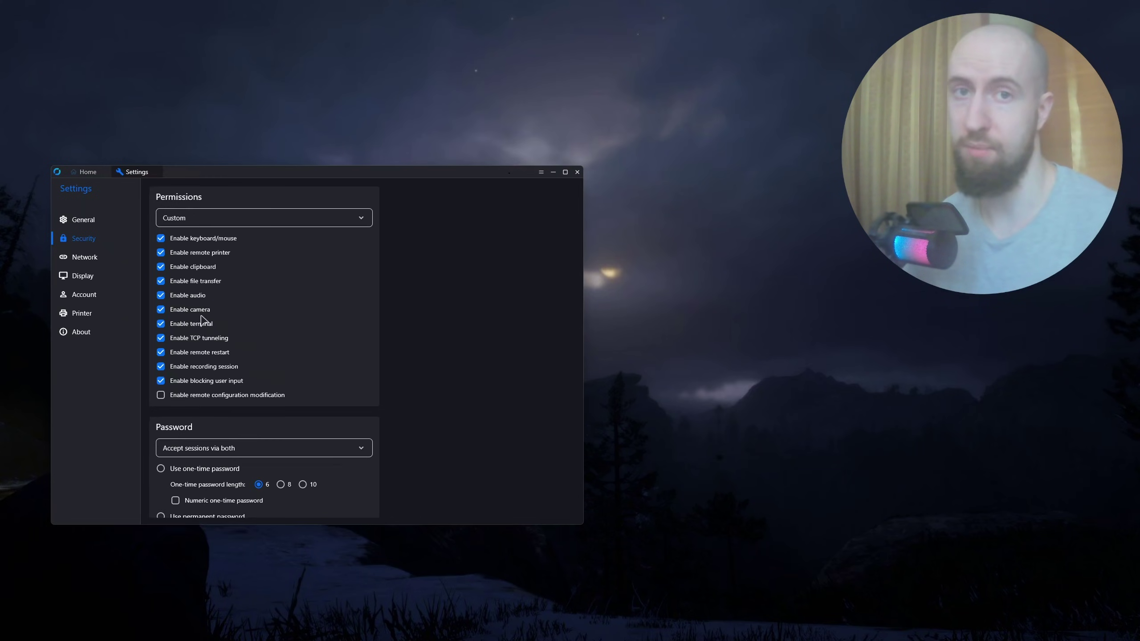
left_click(161, 309)
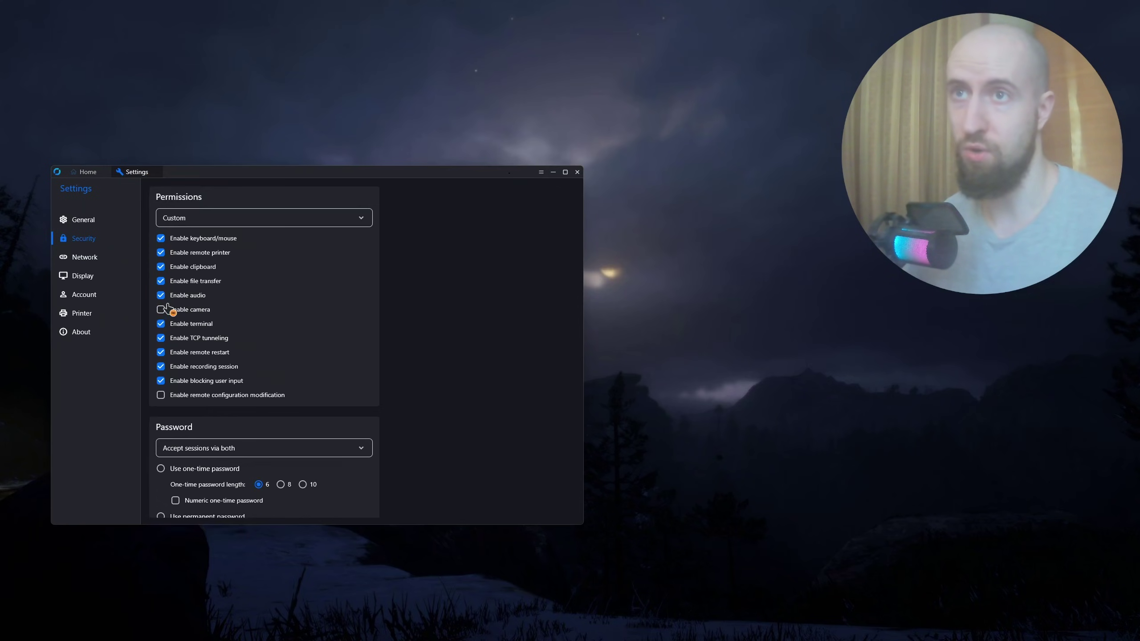
scroll(315, 301, "down", 3)
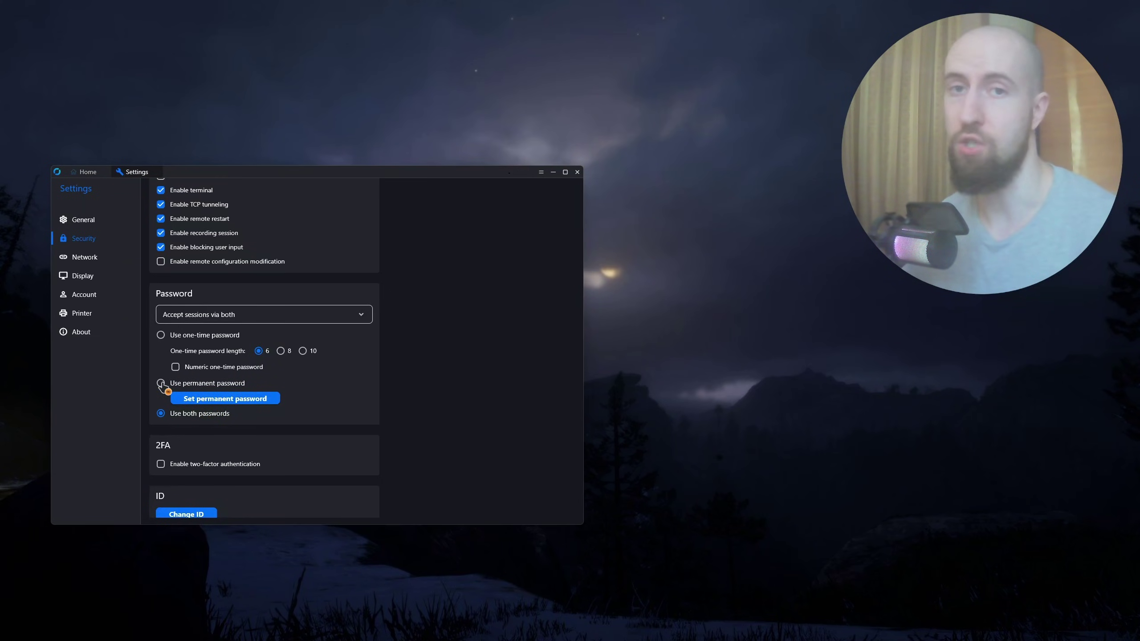
left_click(174, 395)
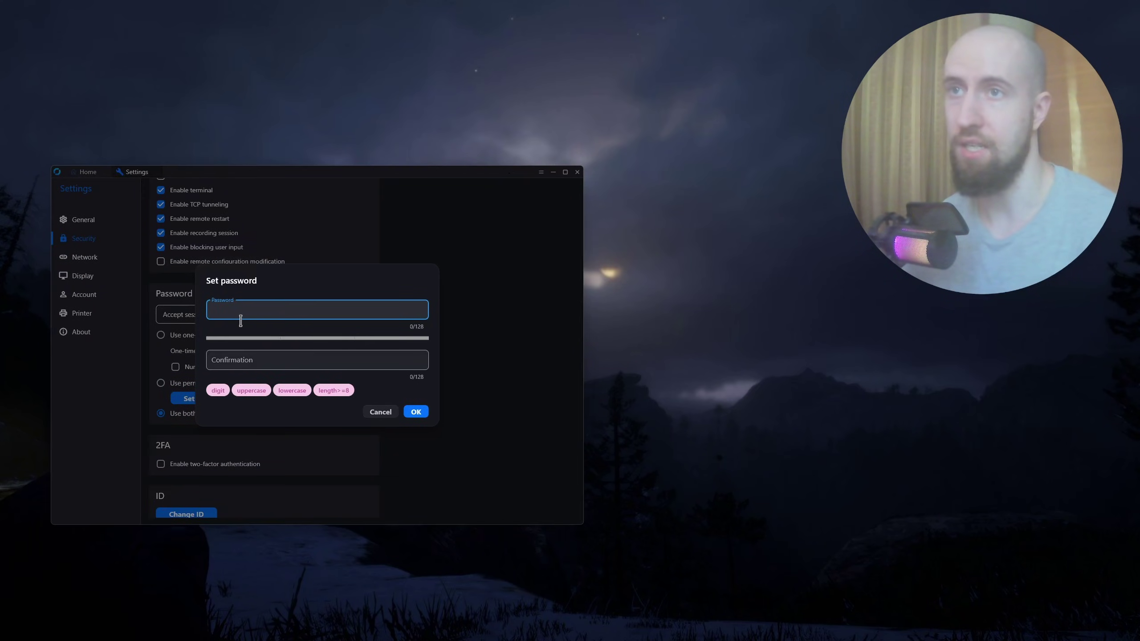
left_click(242, 368)
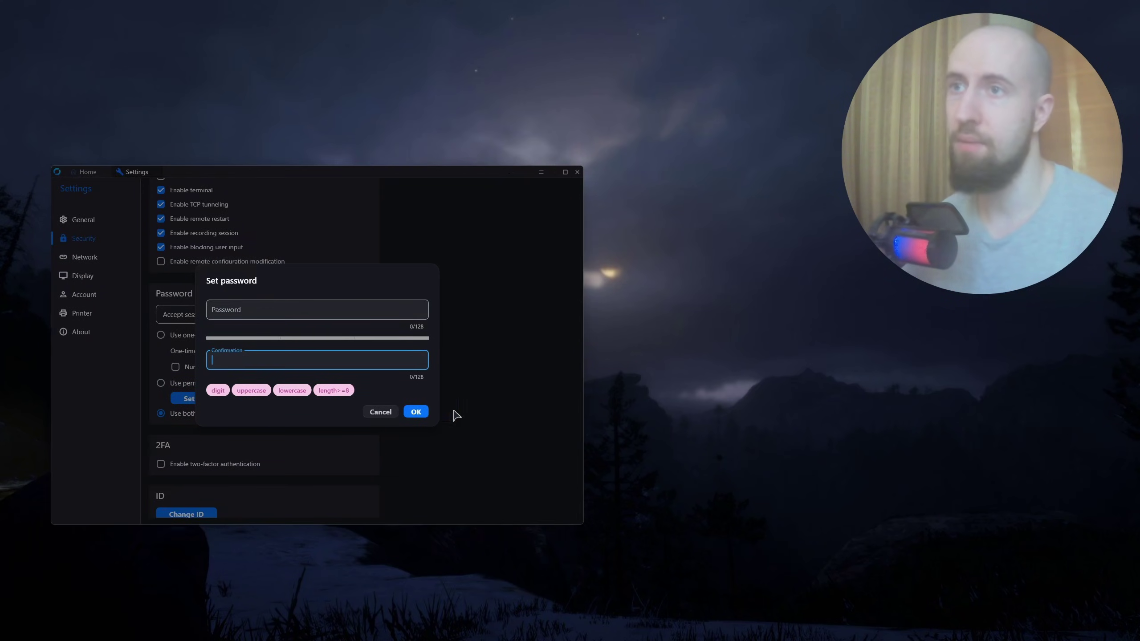
left_click(381, 412)
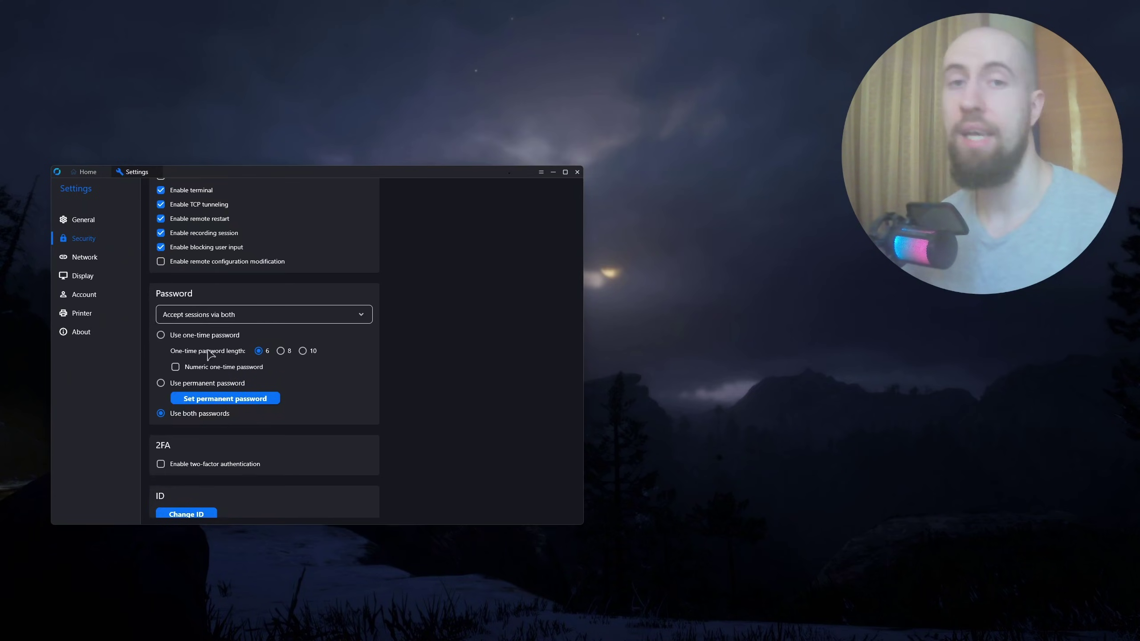
Step: Look over the Security page, then go to the locked Network settings page
scroll(232, 416, "down", 1)
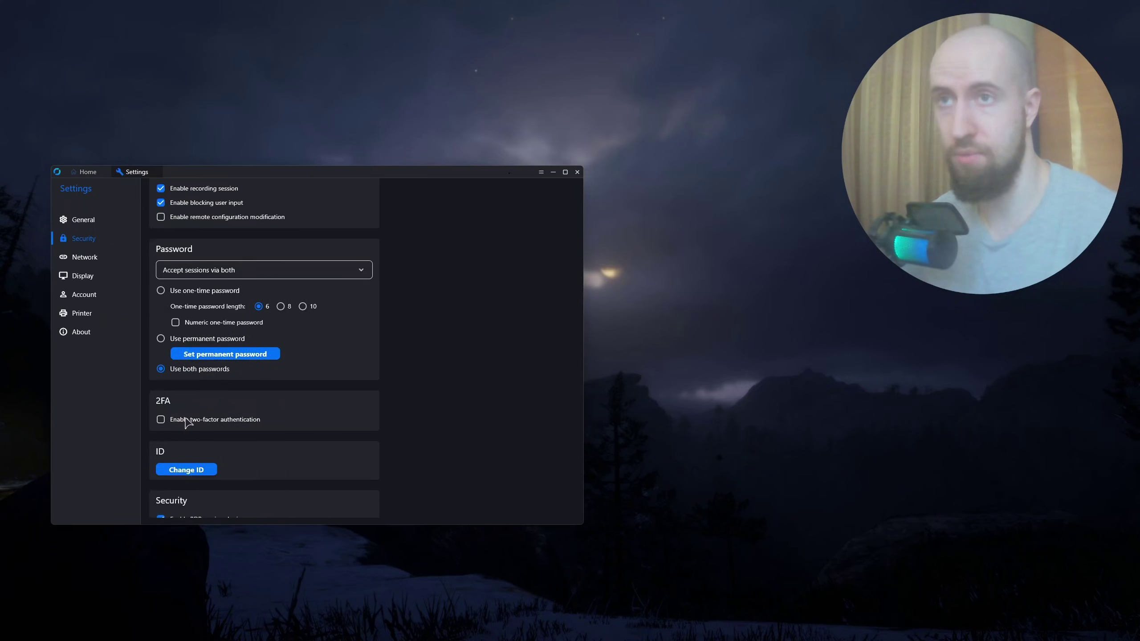
scroll(243, 418, "up", 1)
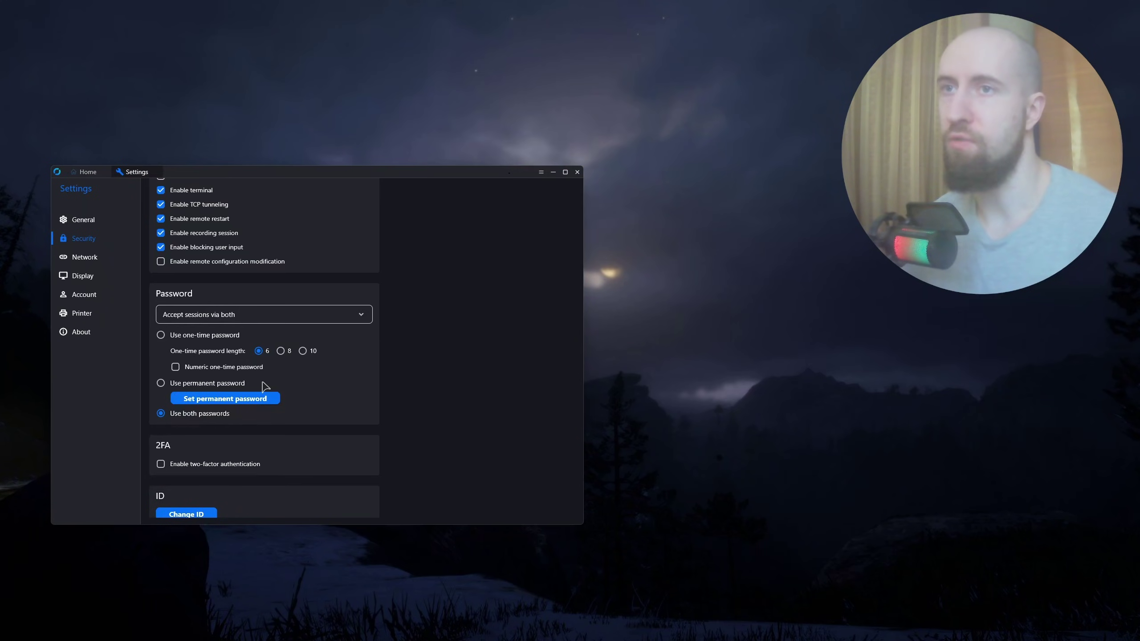
scroll(270, 386, "down", 3)
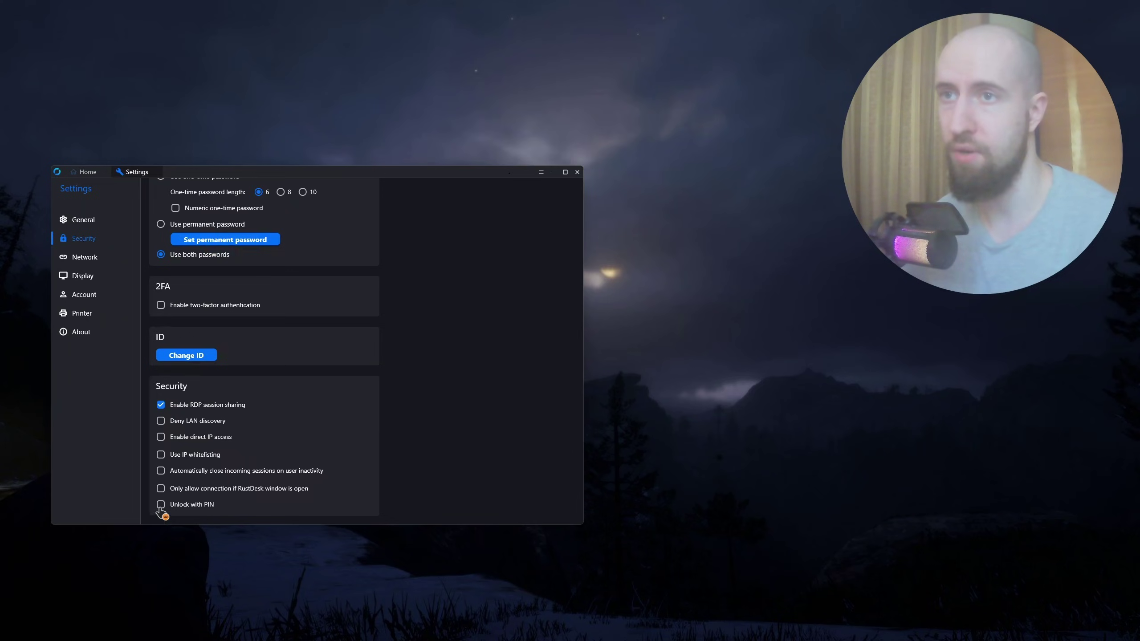
left_click(101, 255)
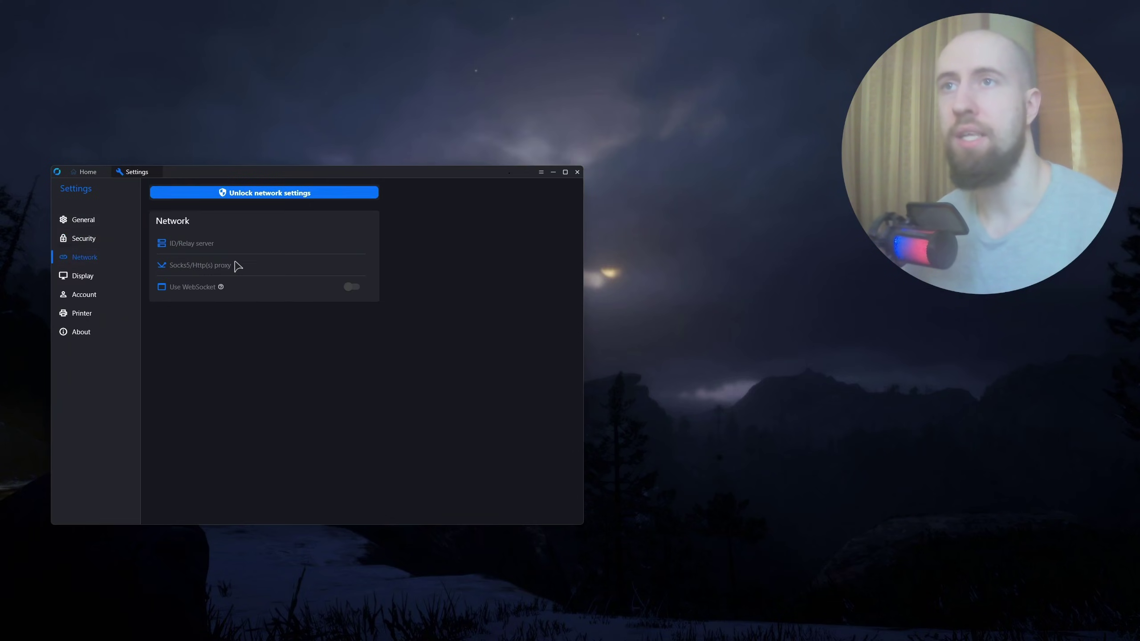
Step: Review the Display defaults: Scale original, Balanced image quality and Auto codec
left_click(103, 280)
scroll(287, 287, "down", 6)
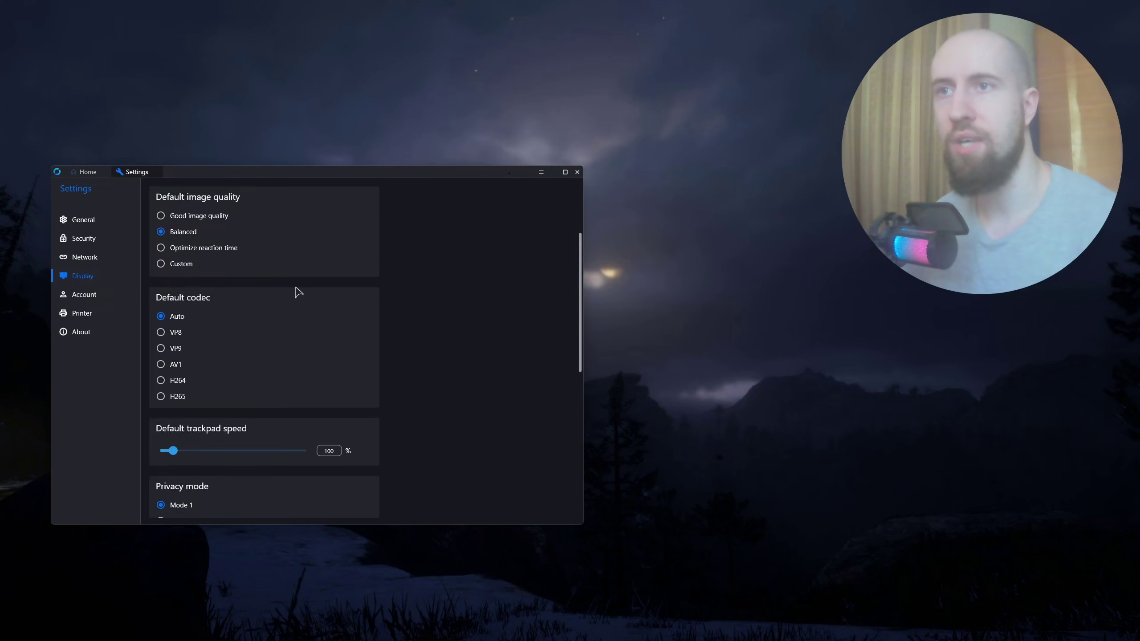
scroll(296, 286, "up", 4)
scroll(299, 285, "up", 2)
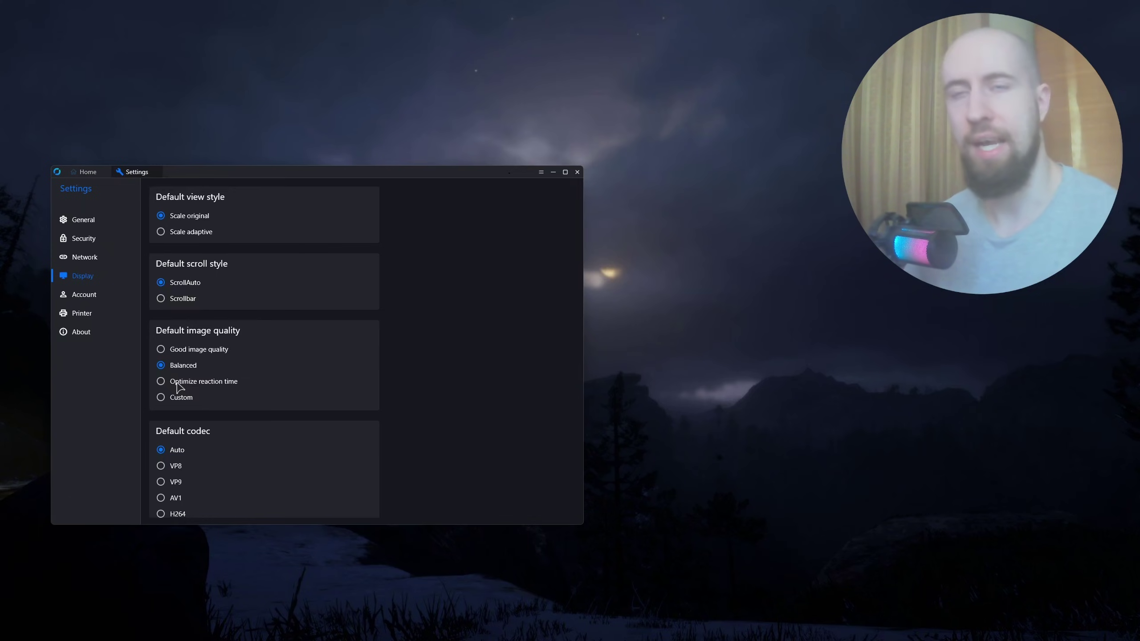
Step: Try Custom quality with lower bitrate and 70 FPS, then choose Optimize reaction time
left_click(161, 398)
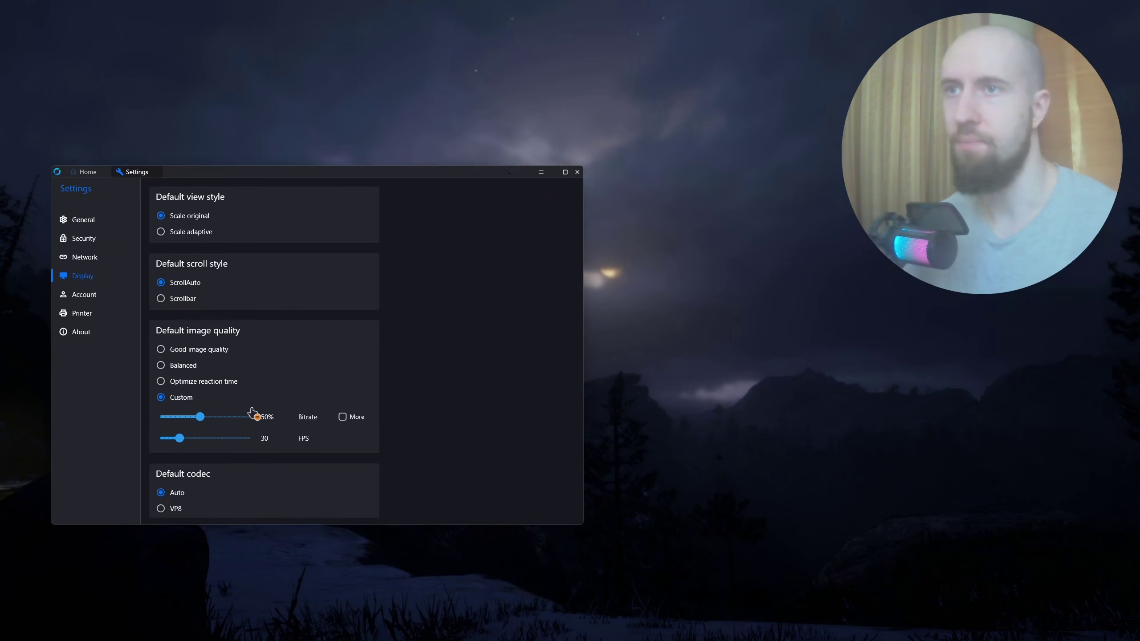
left_click_drag(205, 422, 254, 442)
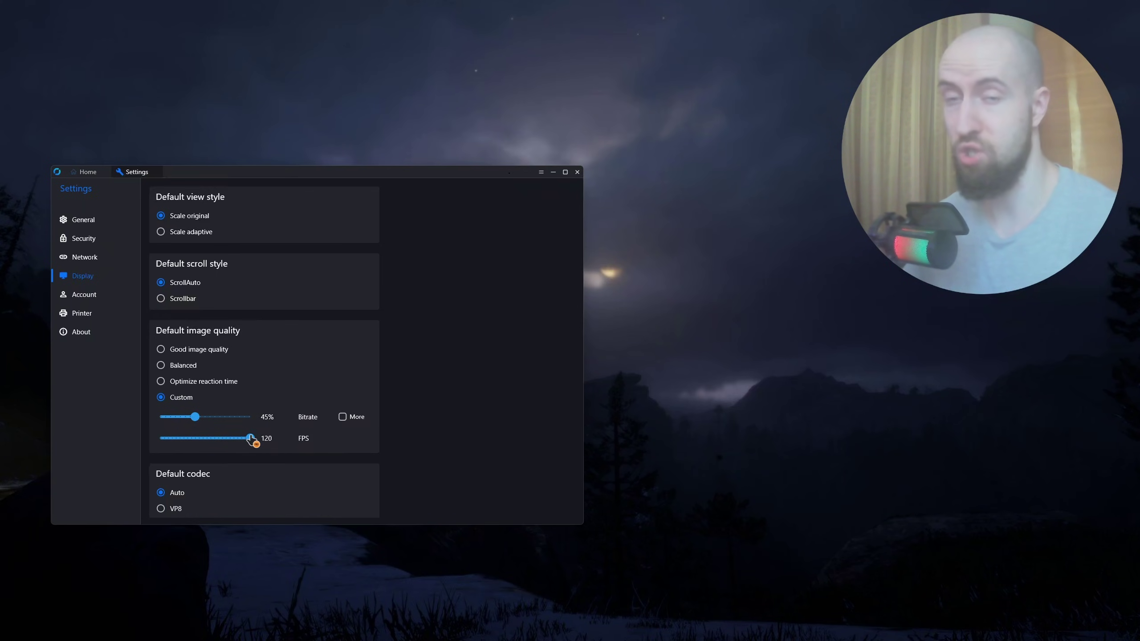
left_click_drag(254, 442, 211, 439)
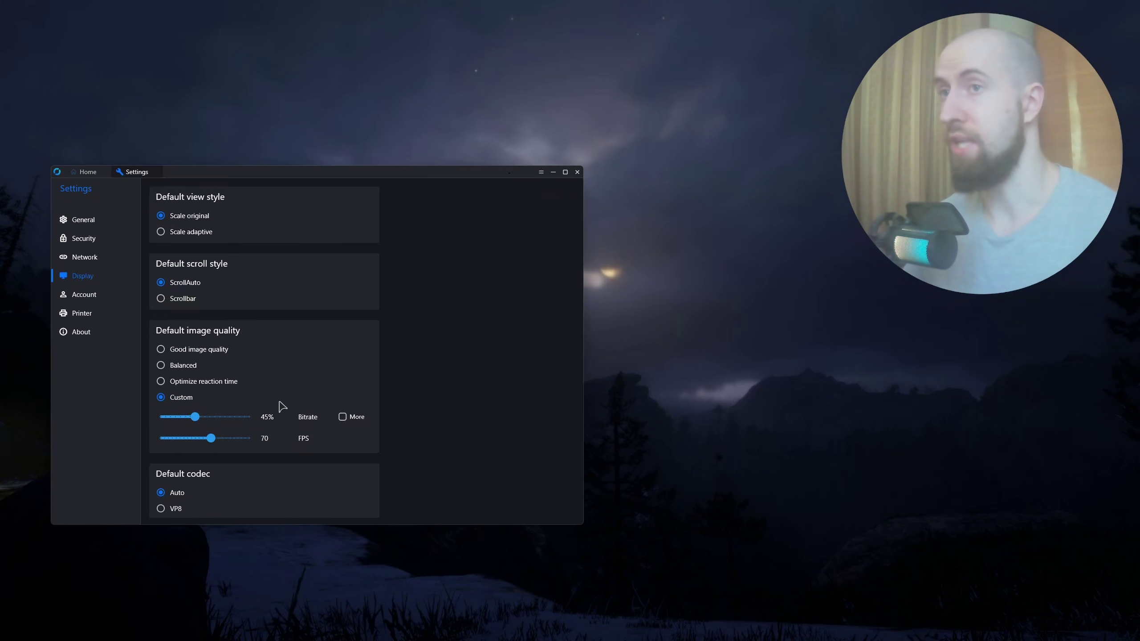
left_click(197, 382)
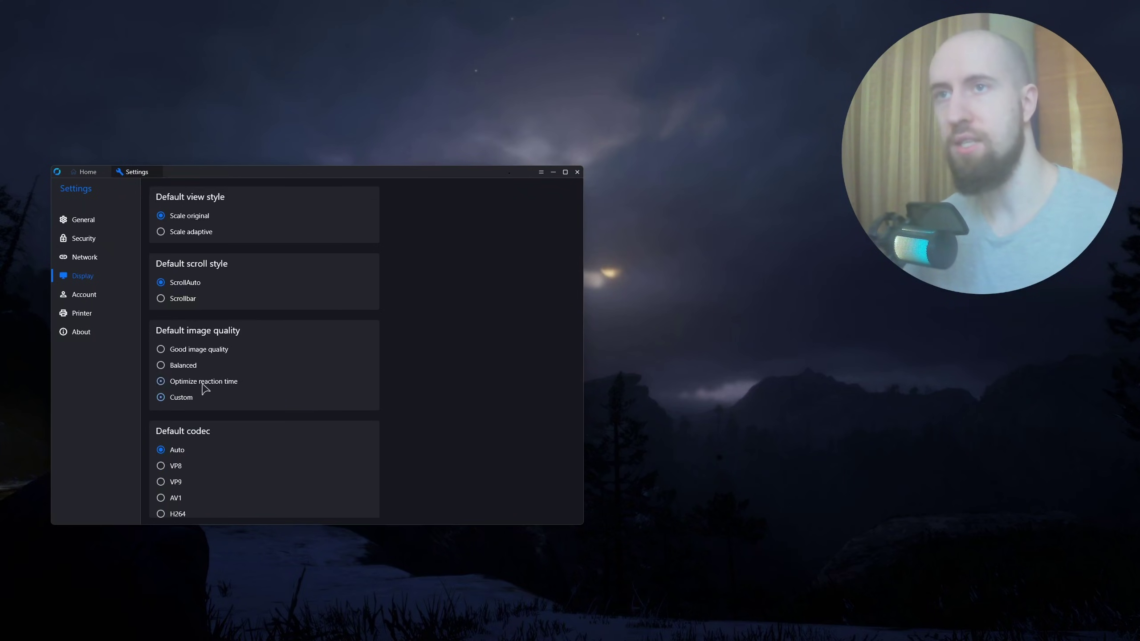
scroll(269, 388, "down", 4)
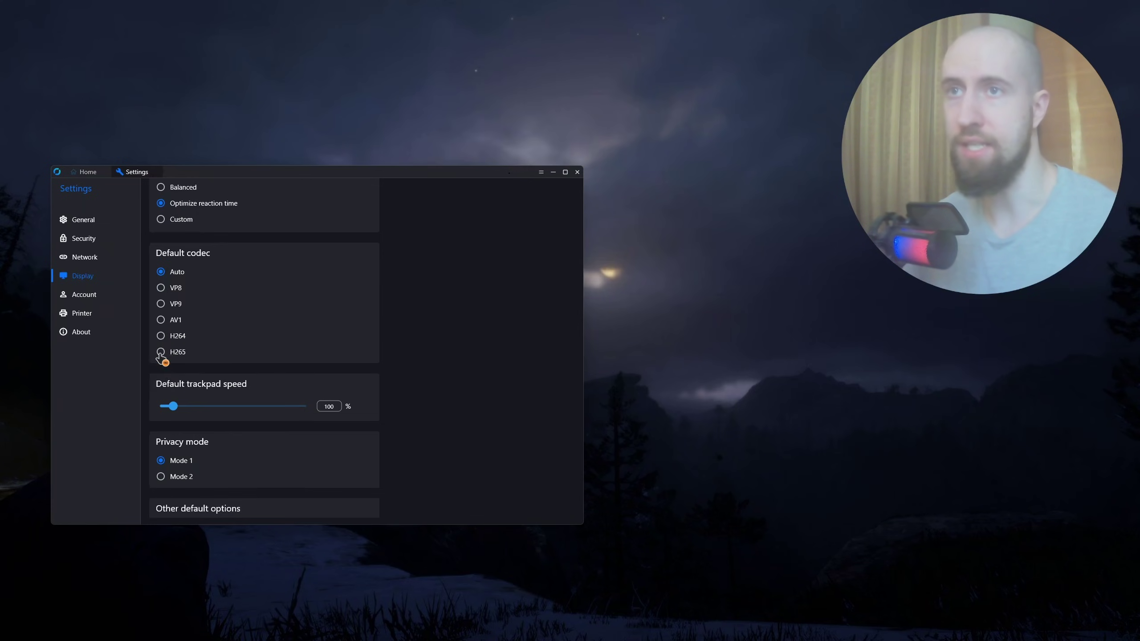
Step: Scroll through the remaining Display defaults, then view the Account and Printer pages
scroll(298, 339, "down", 5)
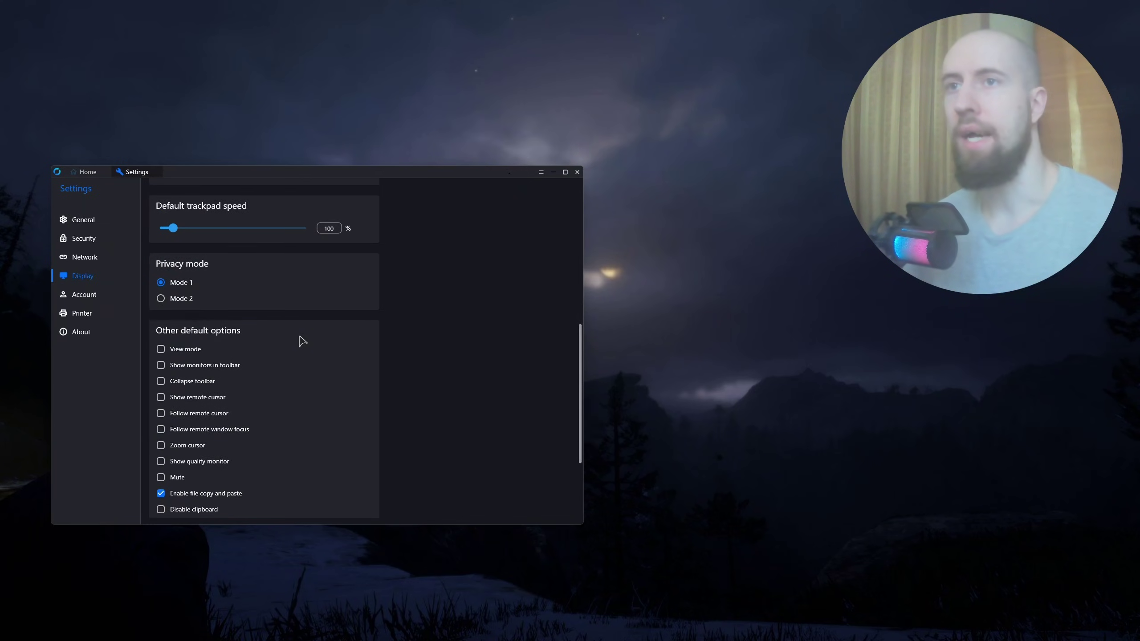
scroll(303, 342, "down", 2)
scroll(304, 355, "up", 2)
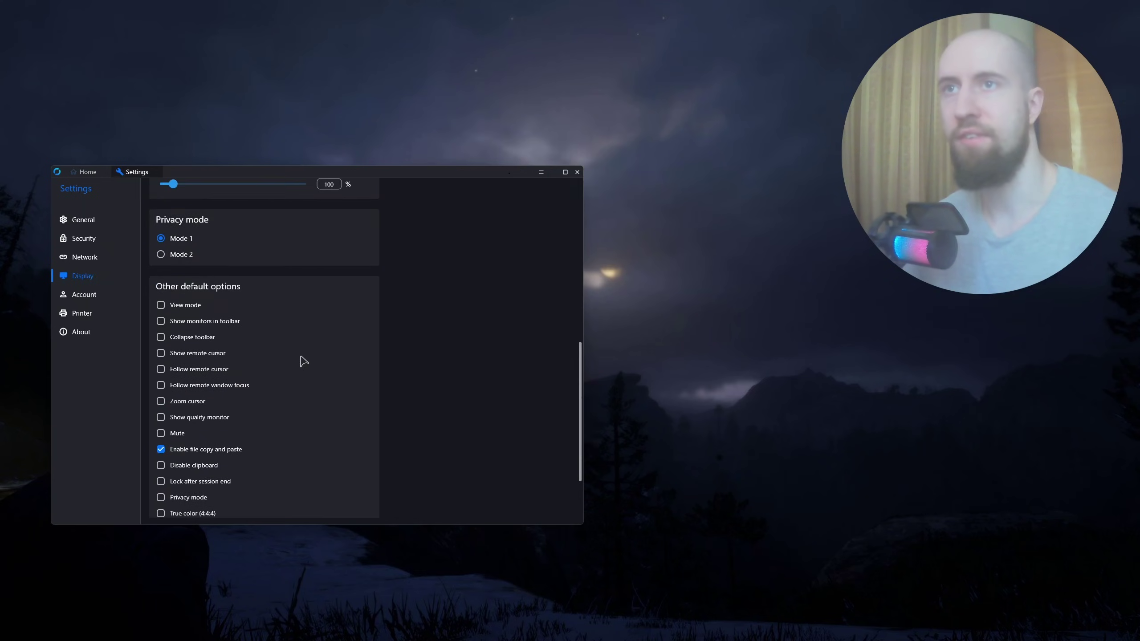
scroll(304, 361, "down", 2)
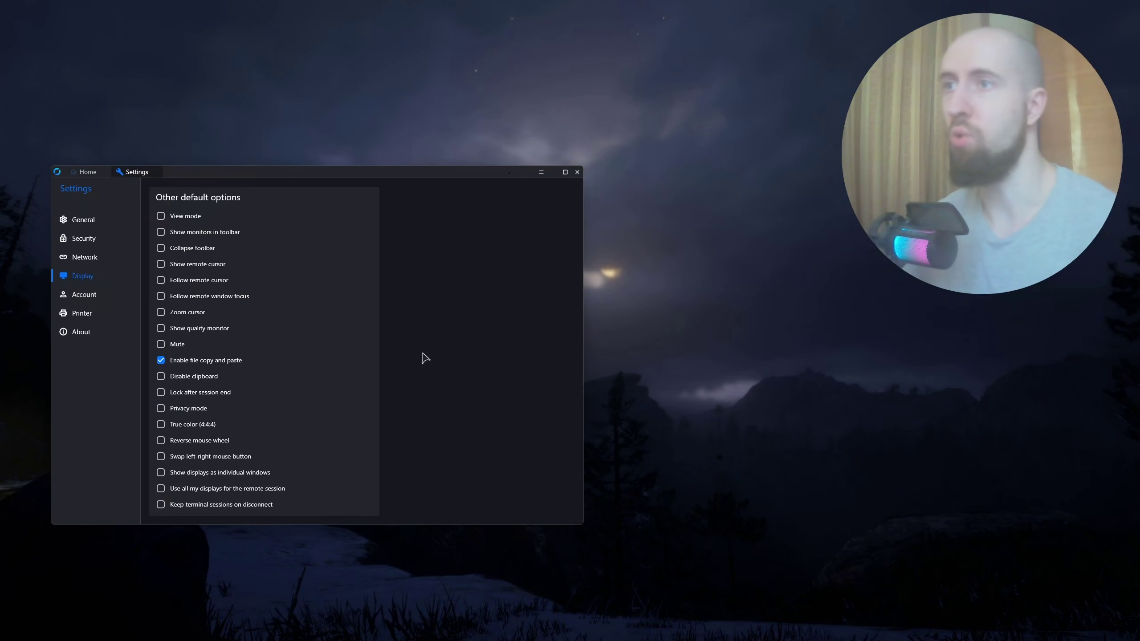
left_click_drag(581, 413, 591, 191)
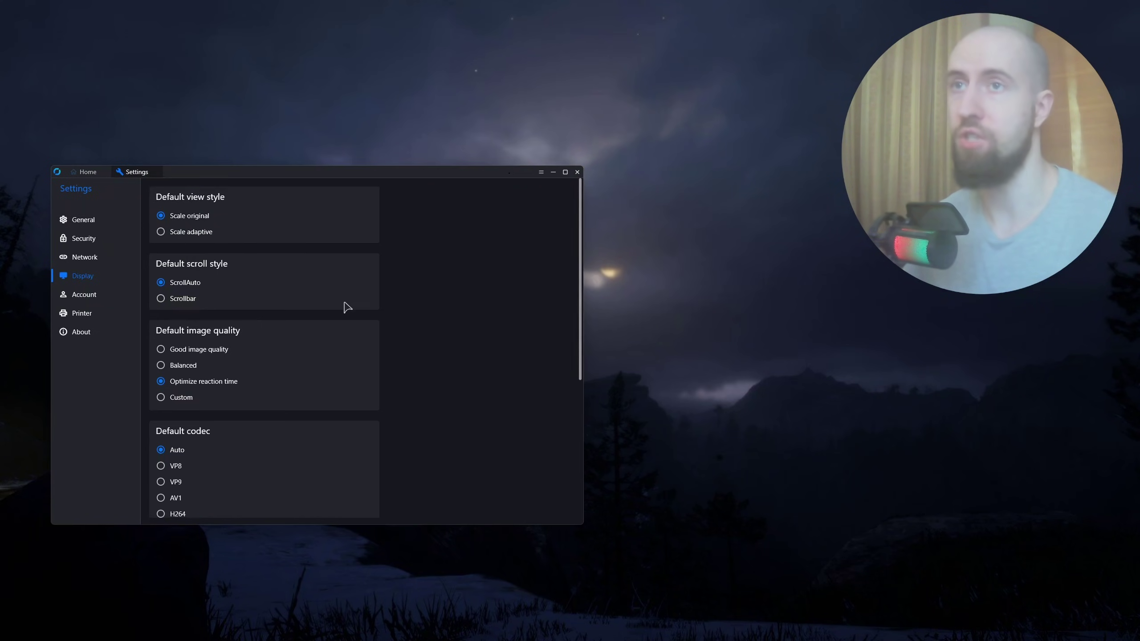
left_click(121, 295)
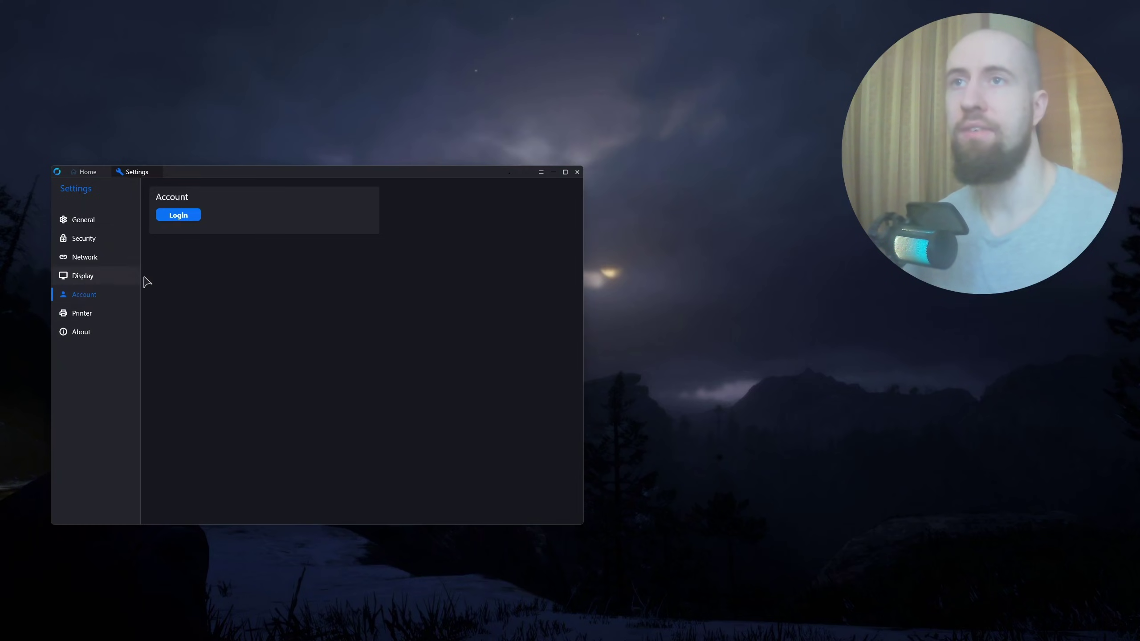
left_click(90, 315)
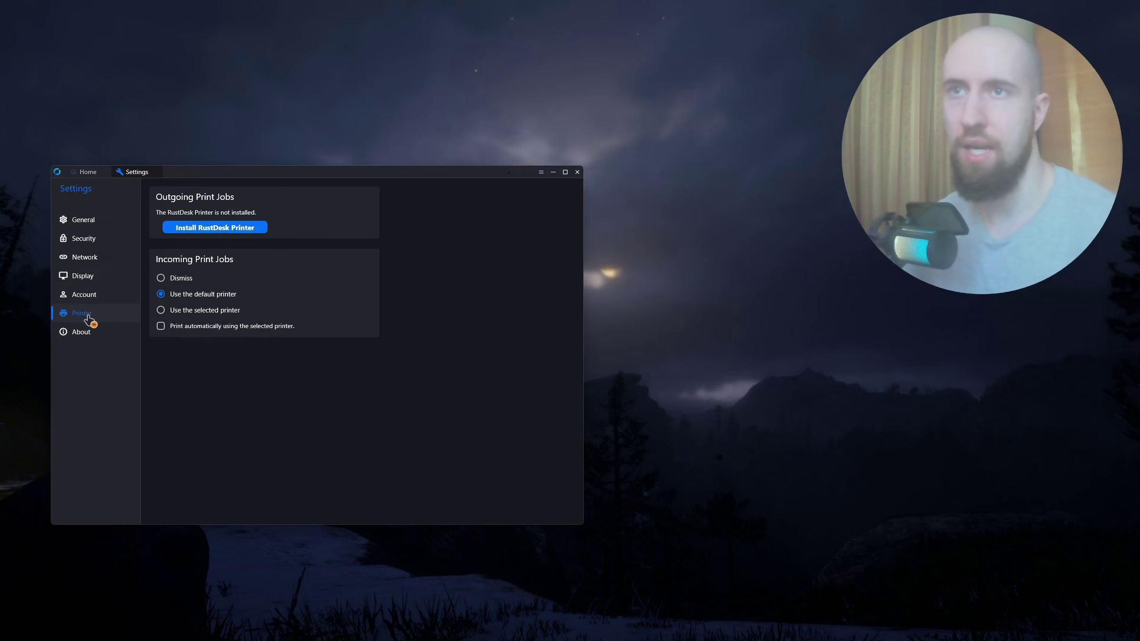
Step: Return to the Home tab and put the cursor in the Control Remote Desktop ID field
left_click(87, 172)
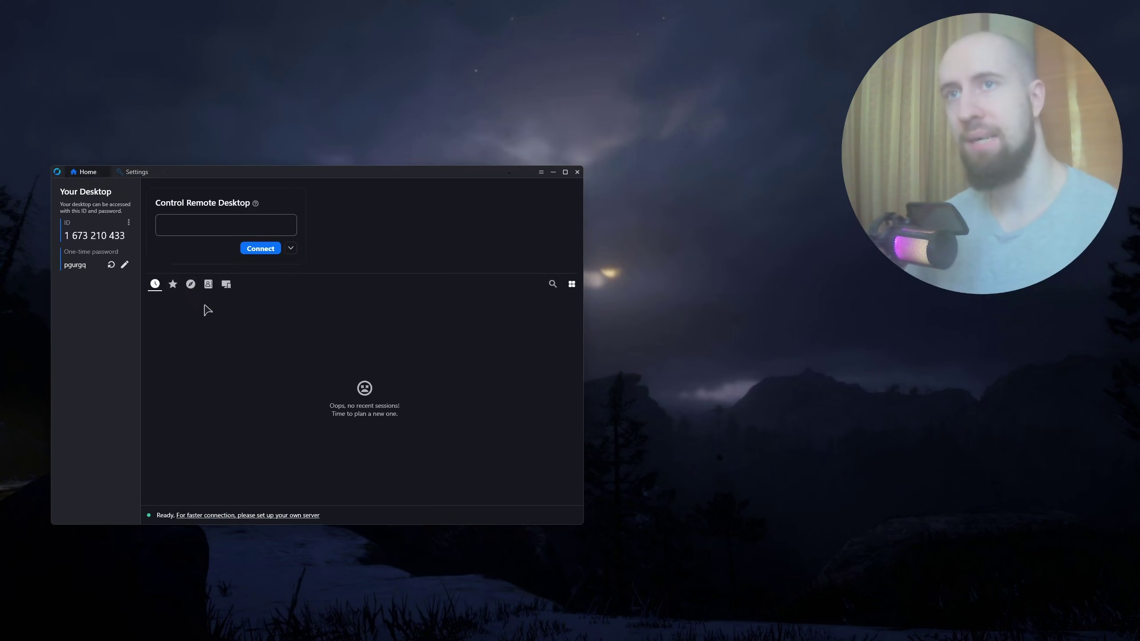
left_click(210, 231)
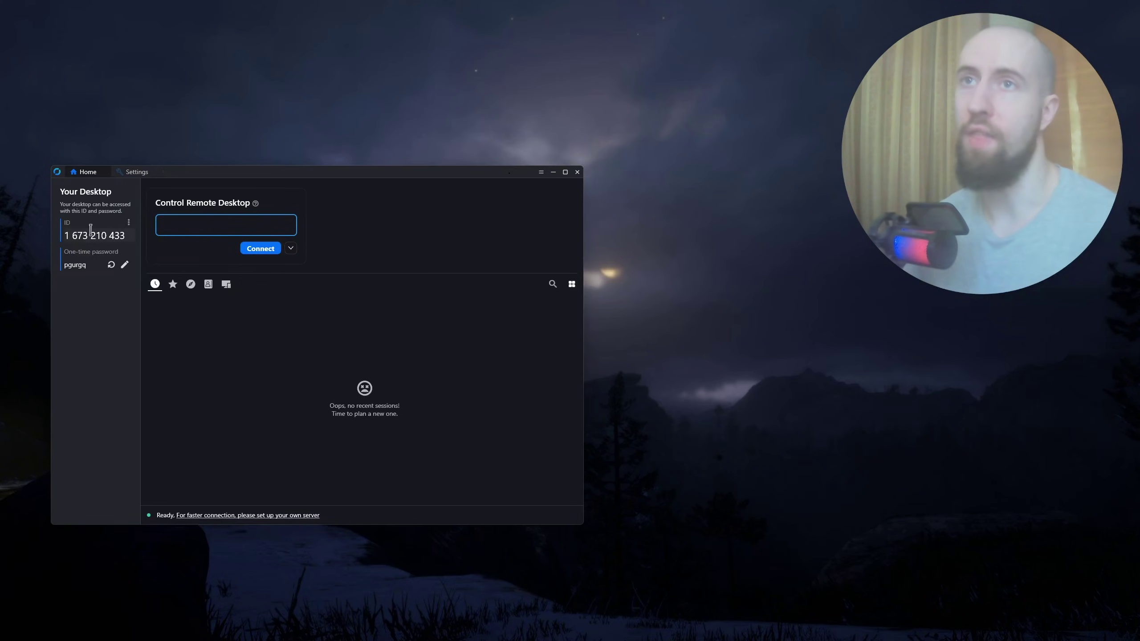
left_click_drag(67, 233, 127, 234)
left_click(218, 322)
left_click(238, 223)
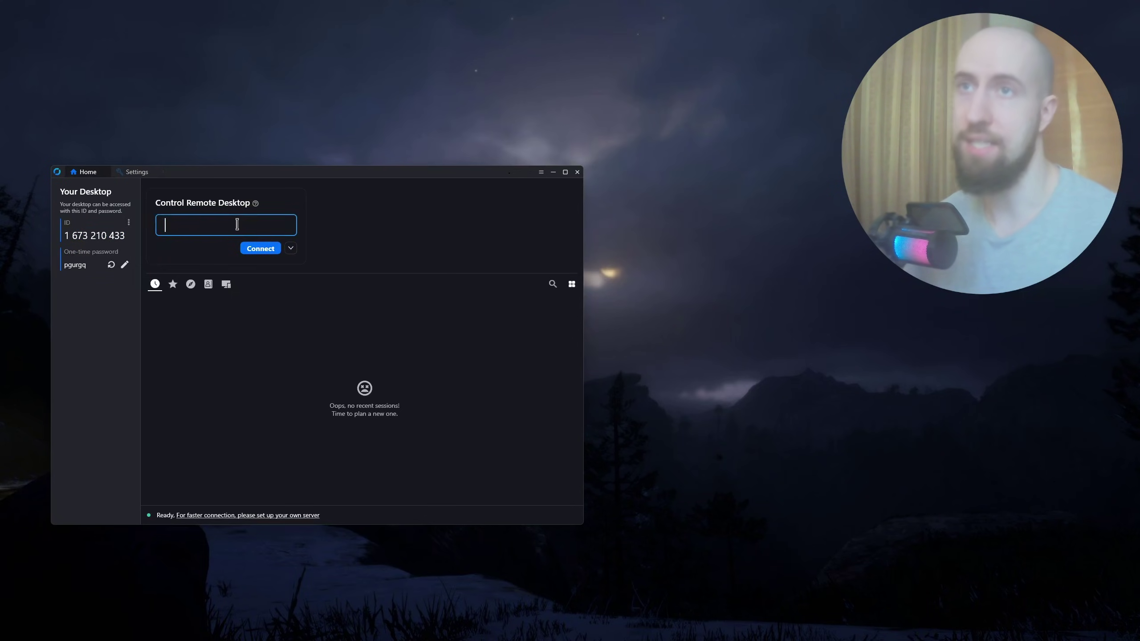